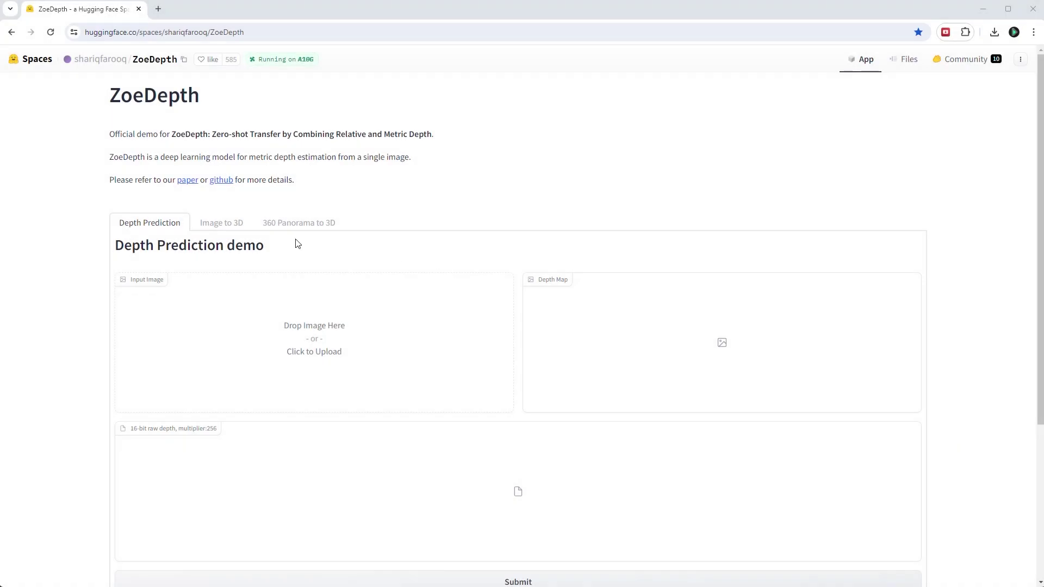
Step: Convert Gladiator Armor.jpg with the Image to 3D demo and inspect the resulting mesh reconstruction
click(215, 223)
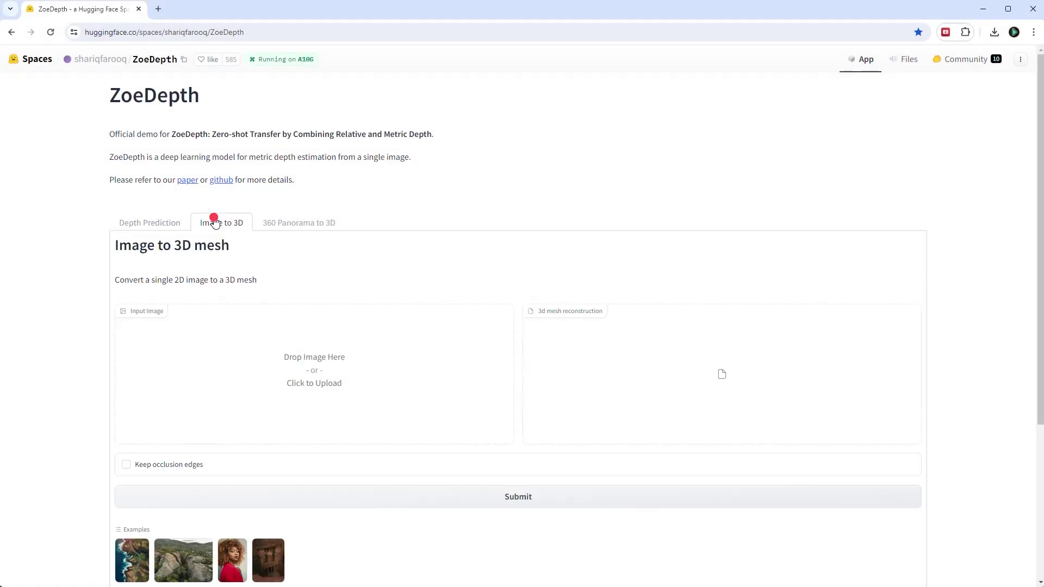
drag(1043, 191, 707, 191)
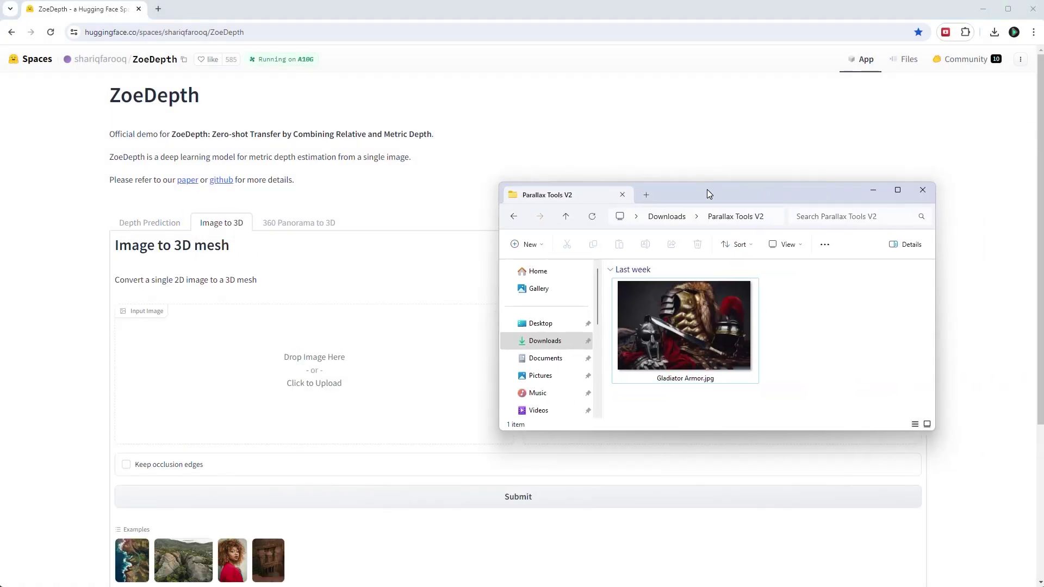
drag(490, 340, 329, 362)
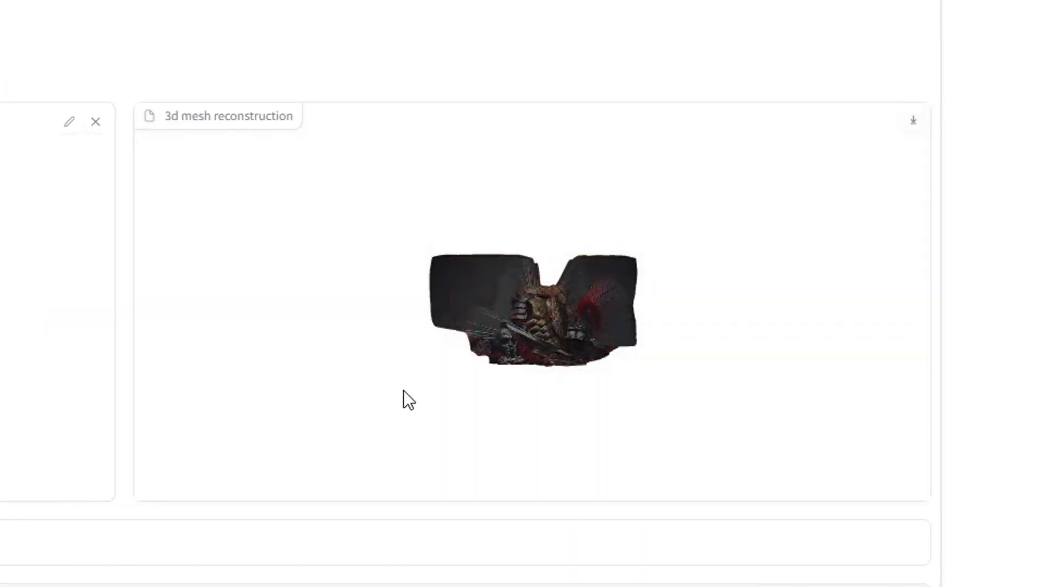
scroll(743, 416, up, 5)
drag(601, 364, 569, 369)
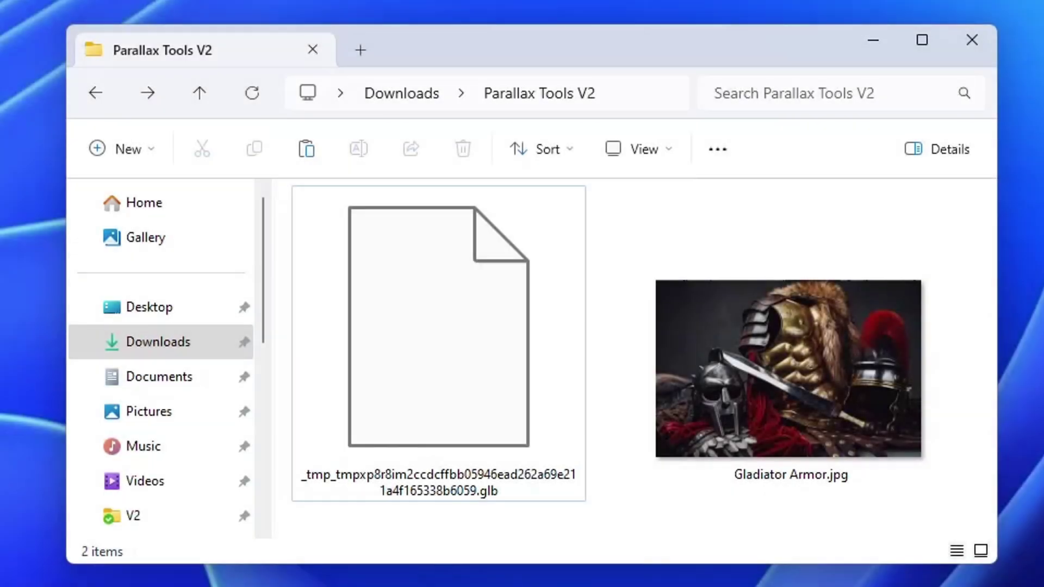
Step: Rename the downloaded GLB file in the Parallax Tools V2 folder as Gladiator Armor
click(451, 407)
key(F2)
text(Gladiator Armor)
key(Return)
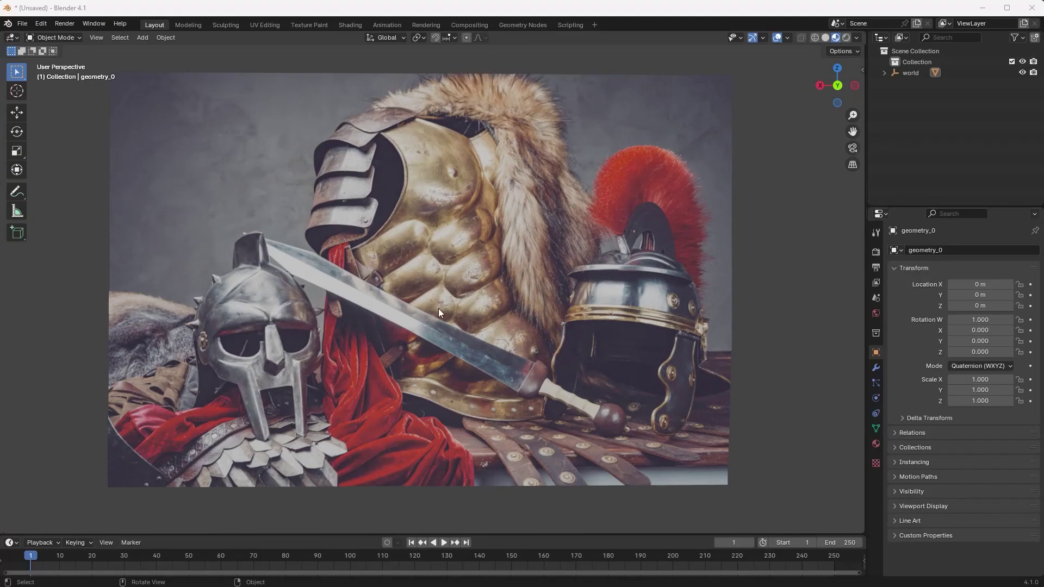
Step: Switch to Blender and load apply-original-image-to-ai-generated-3d-model.py from the Parallax Tools V2 folder into the text editor
scroll(433, 288, up, 6)
drag(393, 292, 116, 237)
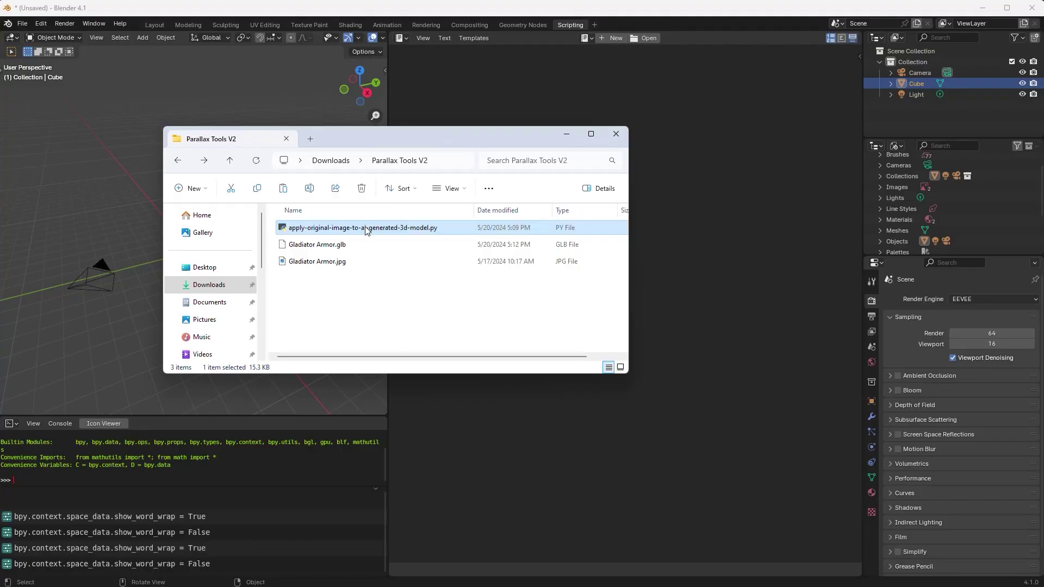
drag(722, 216, 722, 216)
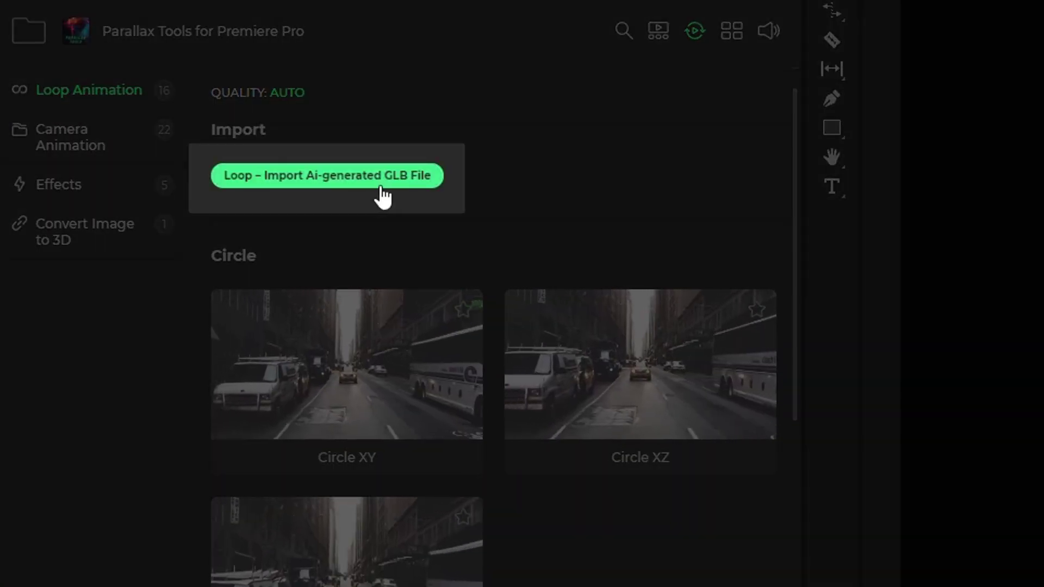
Step: In Premiere Pro, import Gladiator Armor.glb as an AI-generated GLB loop animation and apply the Circle XZ preset to its clip
click(380, 188)
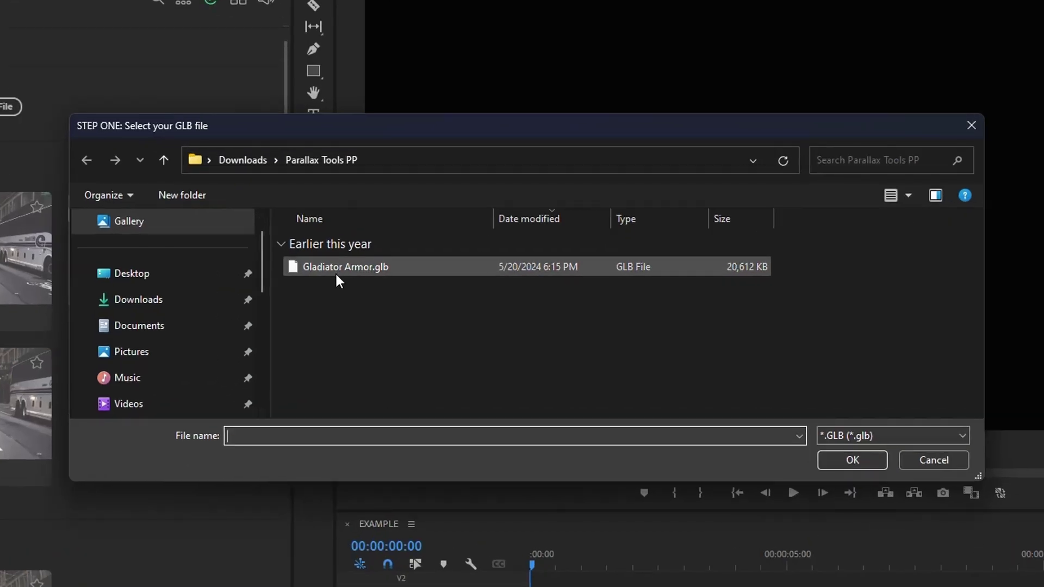
double_click(334, 271)
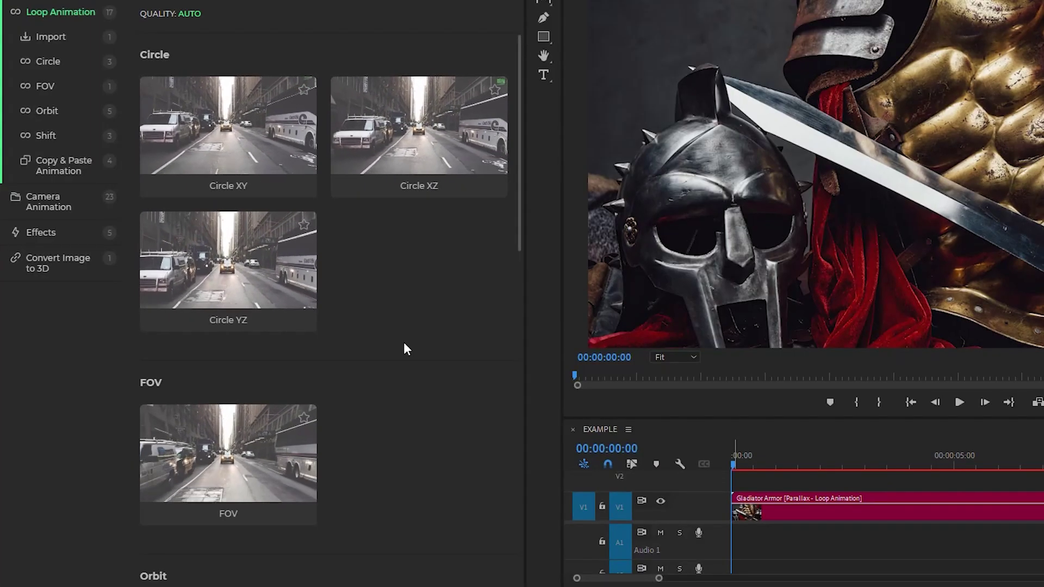
click(783, 510)
click(397, 197)
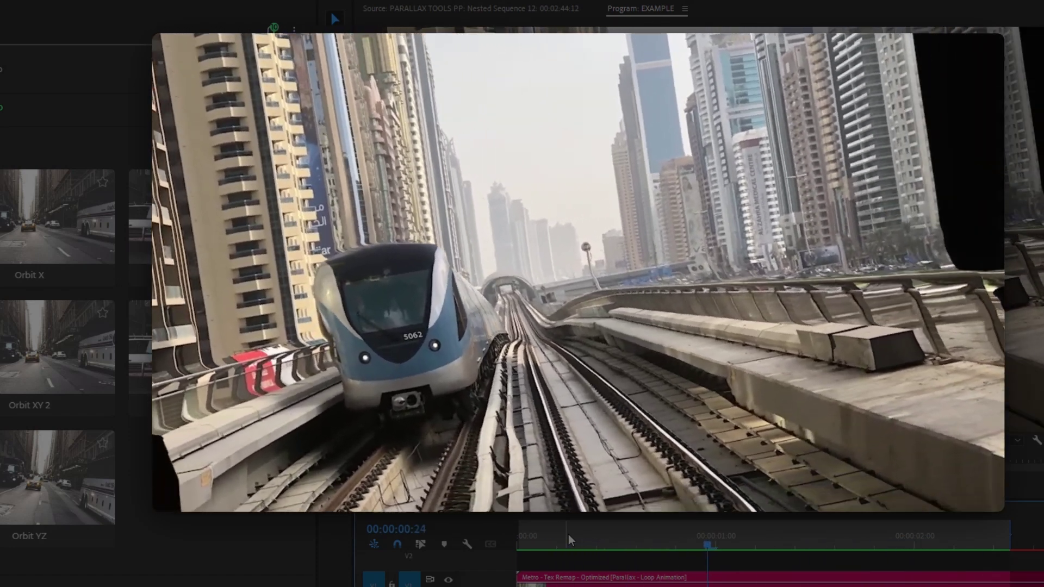
Step: Return the playhead to the sequence start and show the Metro clip's Essential Graphics properties
click(562, 537)
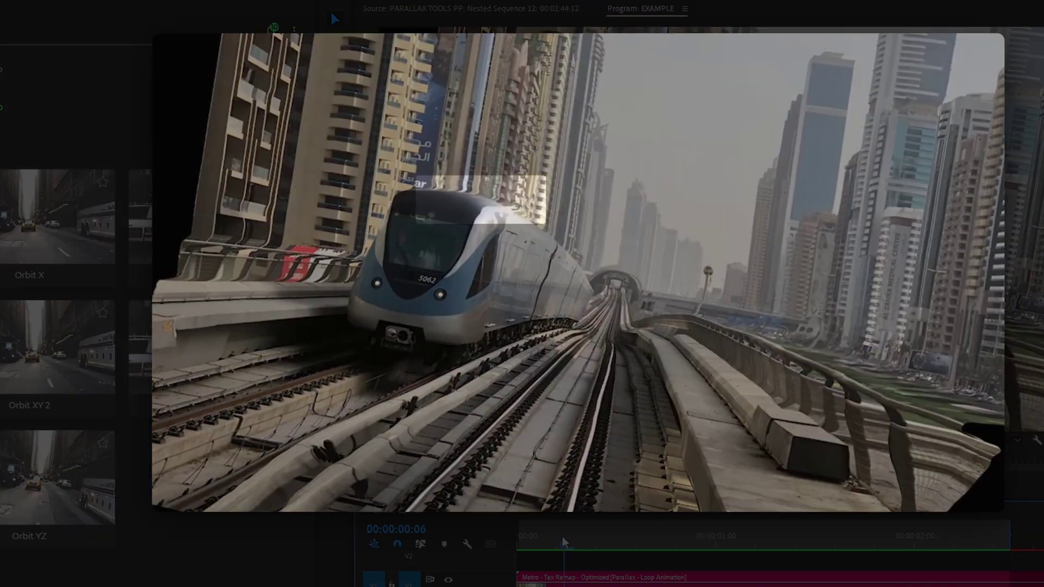
drag(562, 536, 499, 548)
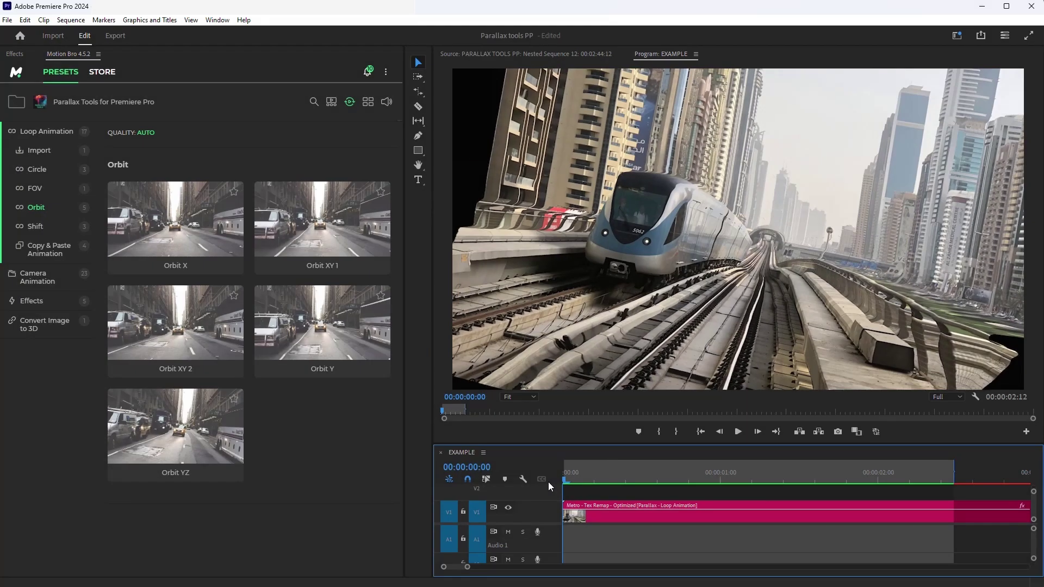
click(610, 519)
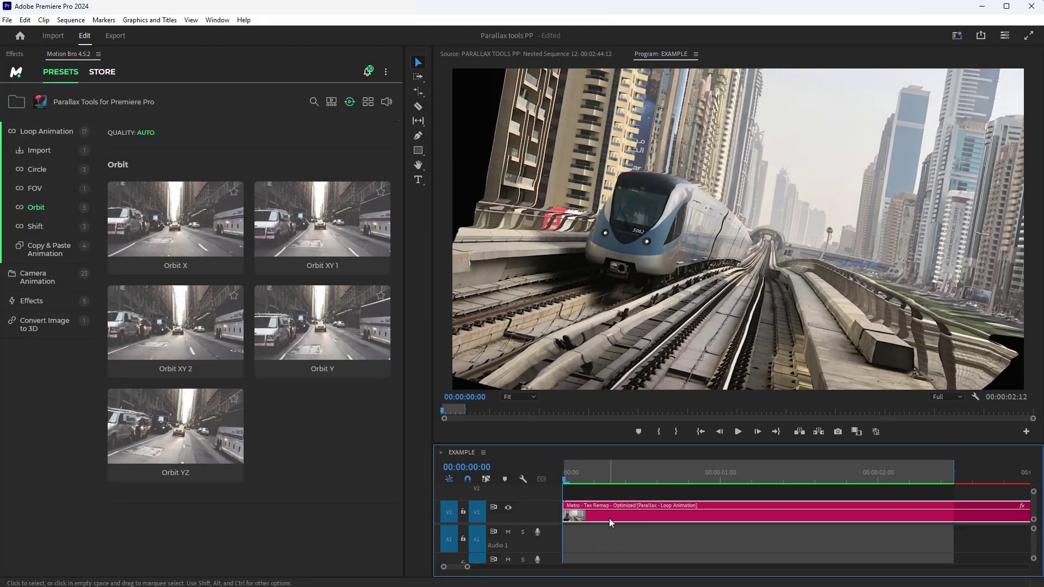
click(222, 21)
click(256, 184)
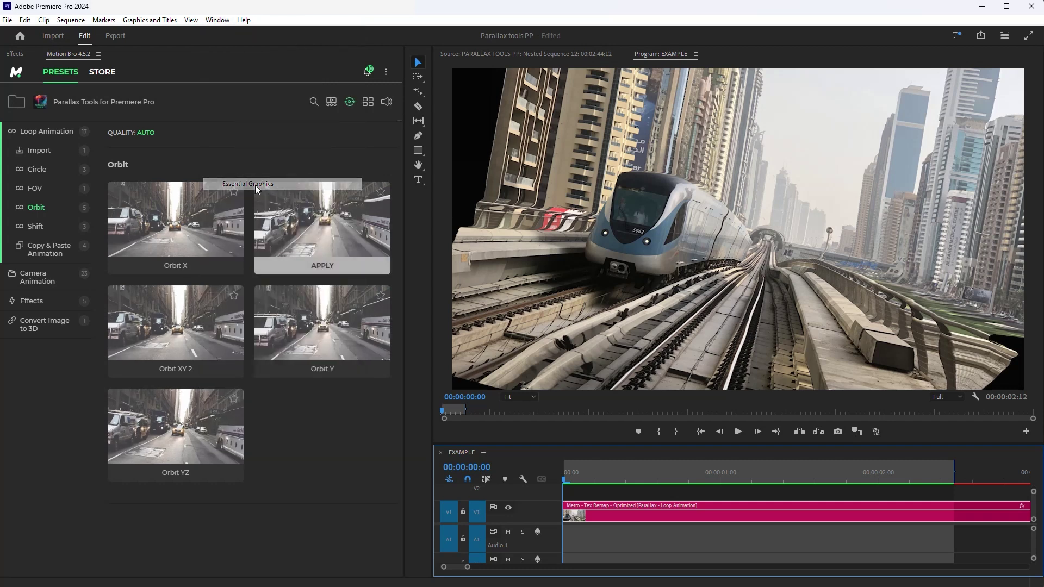
Step: Set the Metro clip's Distance Multiplier to 1 and increase its Zoom slightly
drag(294, 165, 106, 169)
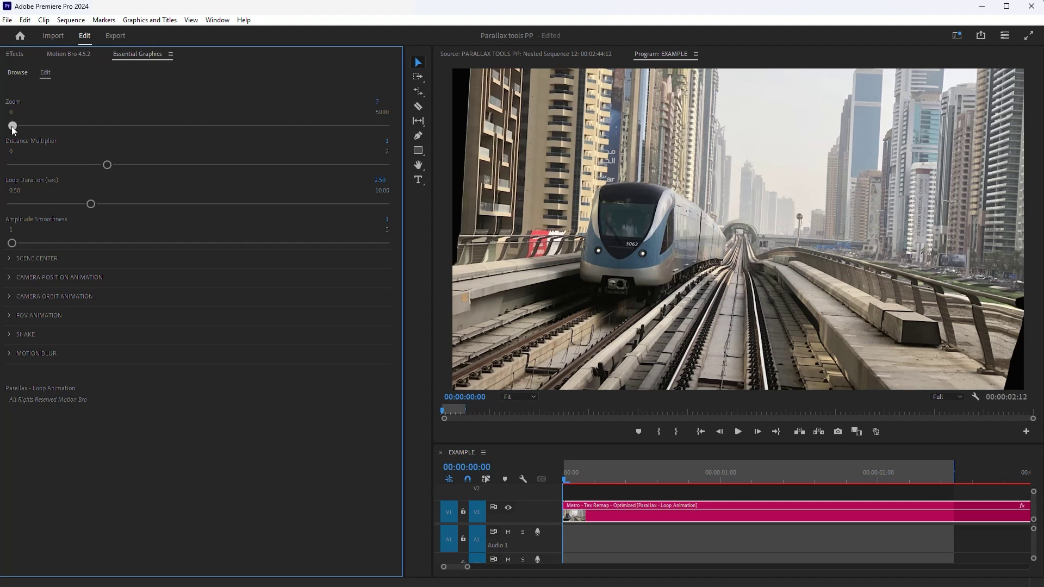
drag(12, 127, 30, 126)
Step: Expand the Metro clip's Scene Center settings and slightly raise one of the slider values
click(10, 259)
click(20, 273)
drag(93, 397, 106, 397)
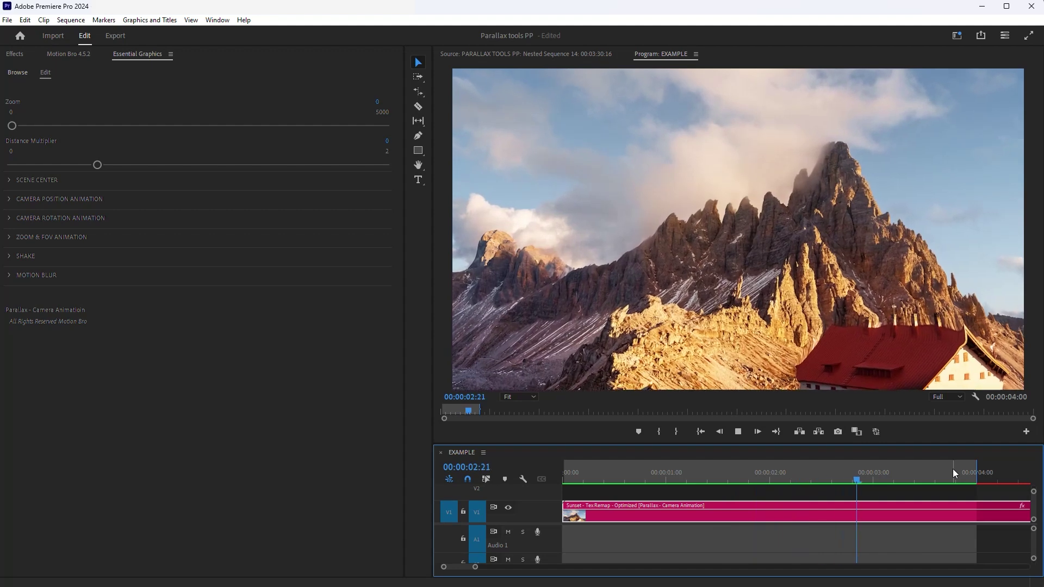
Step: At 00:00:03:19, adjust the Position XY end values in the Sunset clip's camera position animation
click(953, 472)
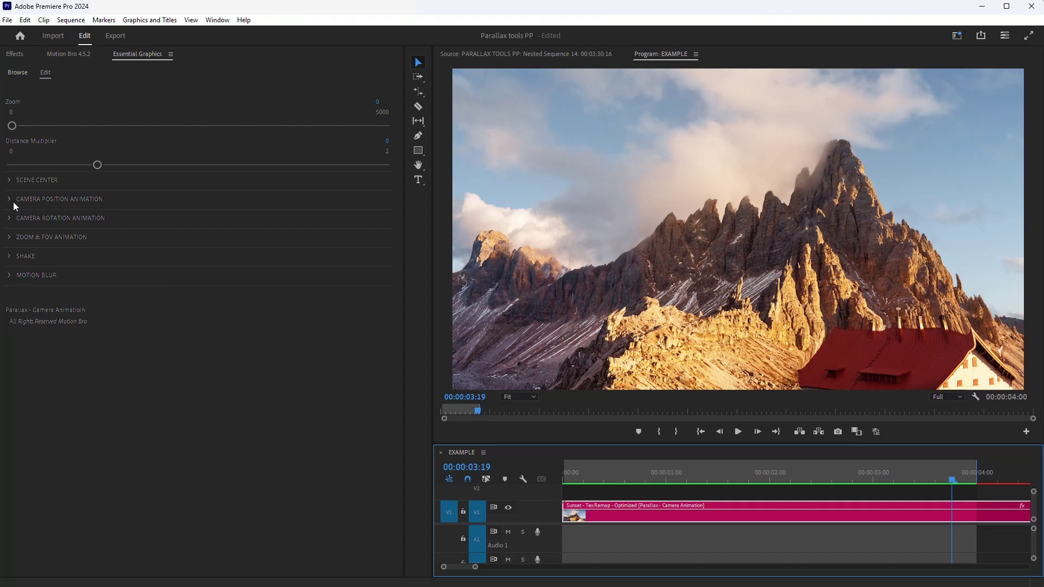
click(15, 200)
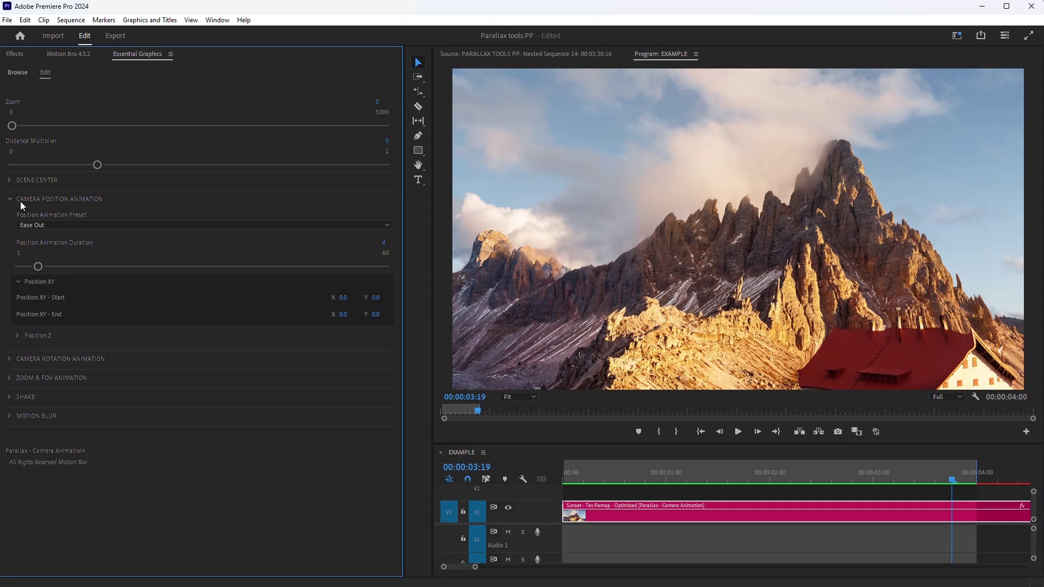
drag(375, 314, 543, 314)
drag(343, 314, 349, 315)
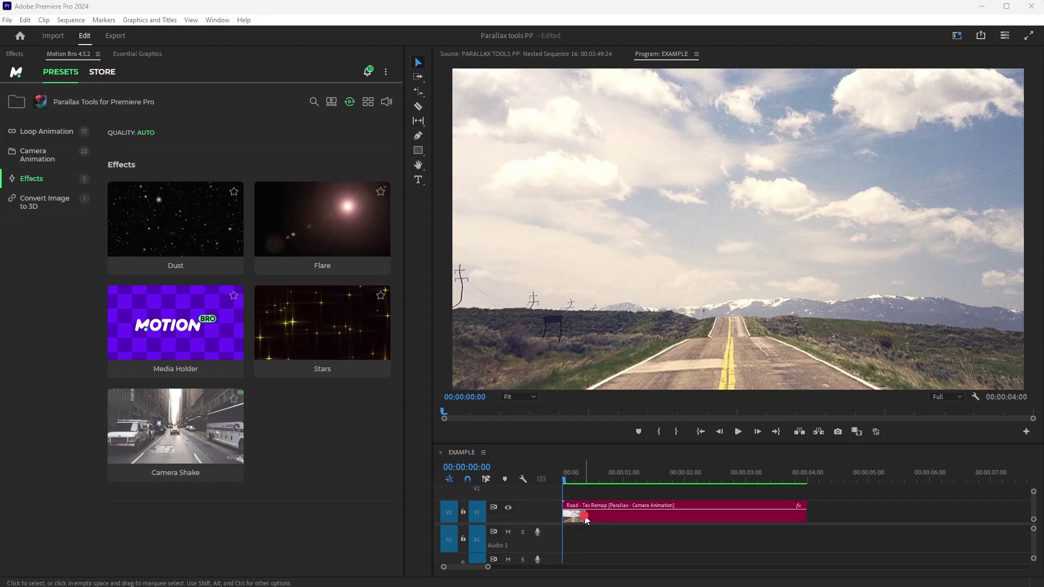
Step: Save the project after previewing the Road clip and apply the Camera Shake effect to it
key(space)
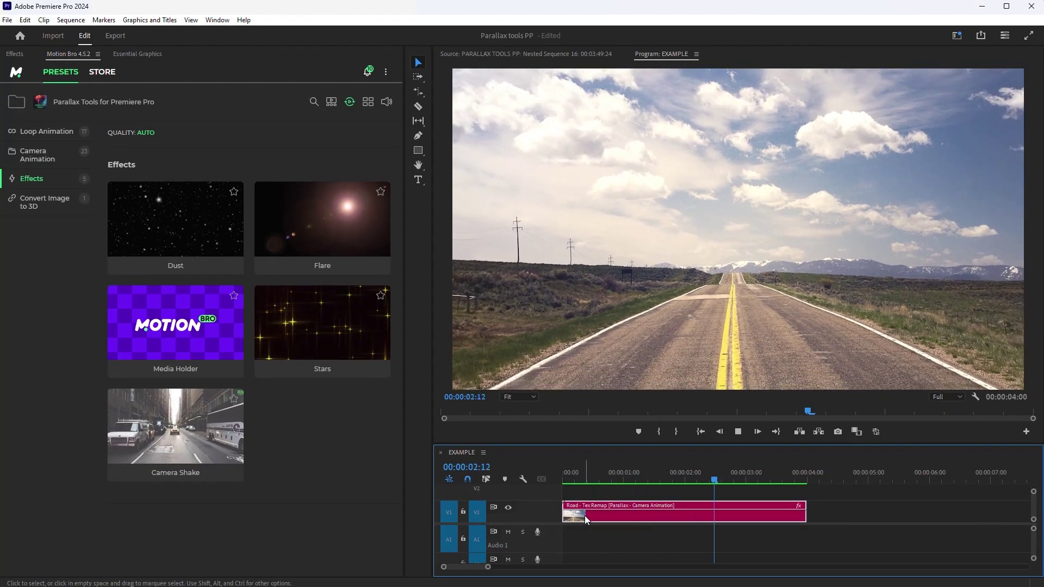
key(ctrl+s)
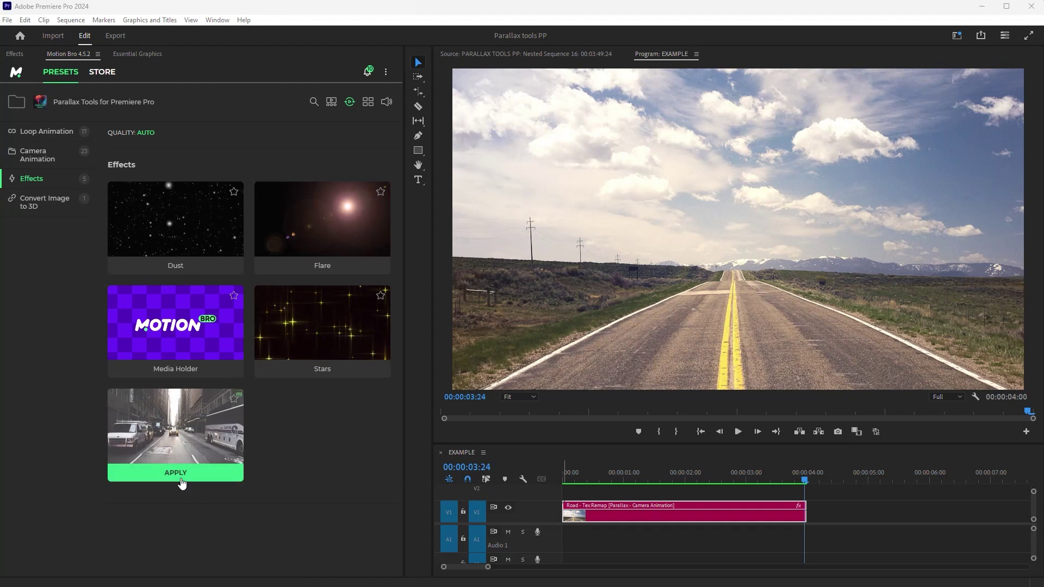
click(181, 481)
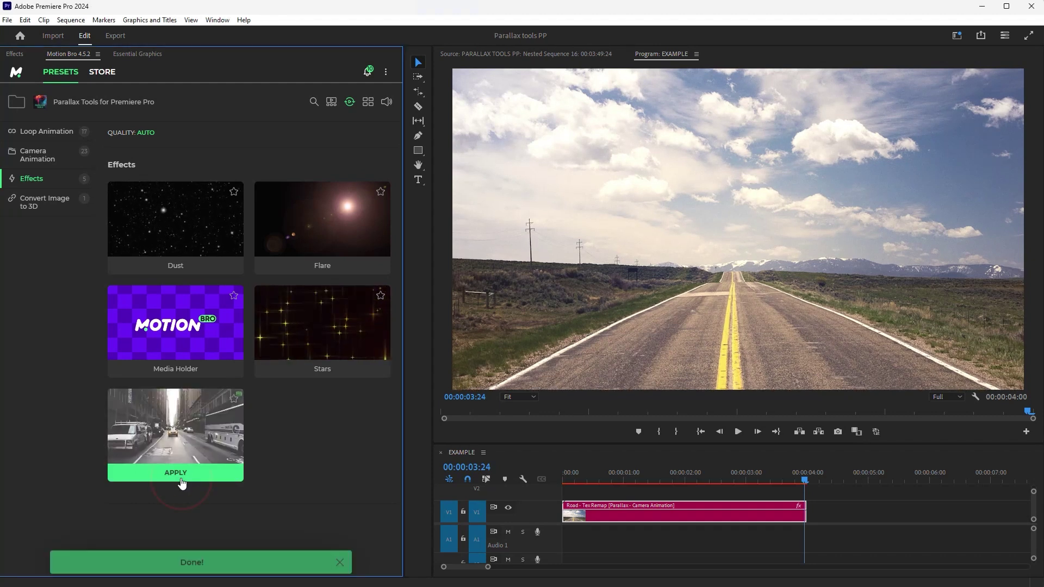